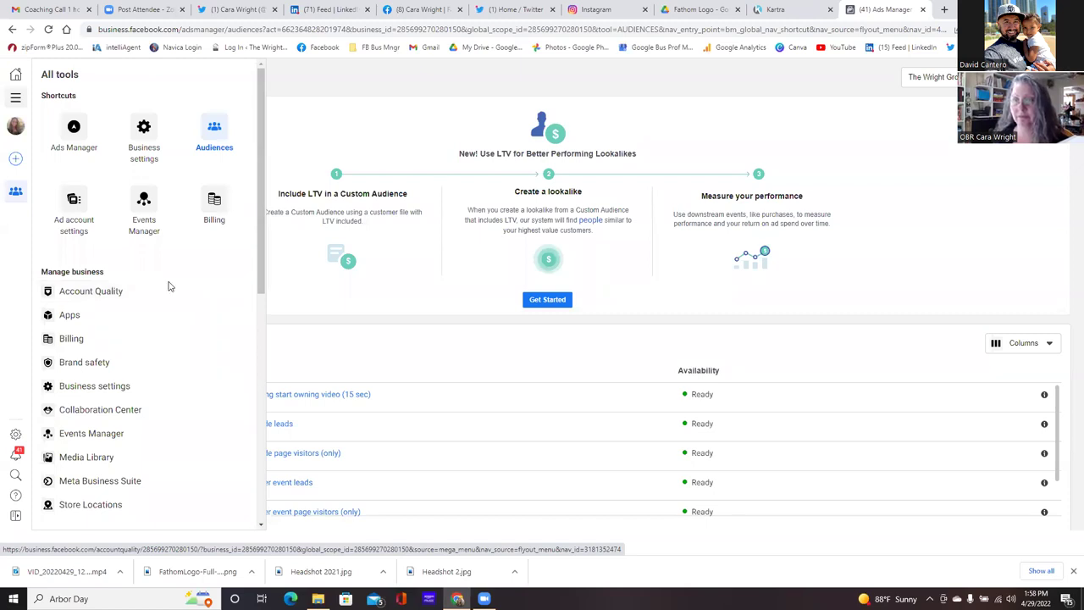
Step: Open Events Manager for The Wright Group For You pixel, dismiss the measurement intro, then go to Business Settings
click(144, 220)
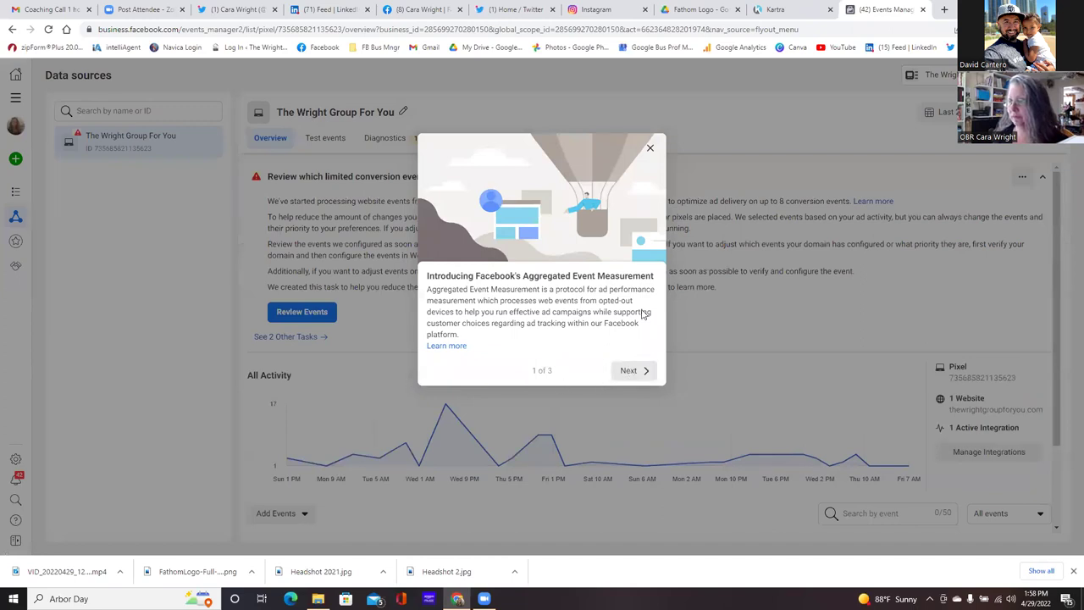
click(650, 147)
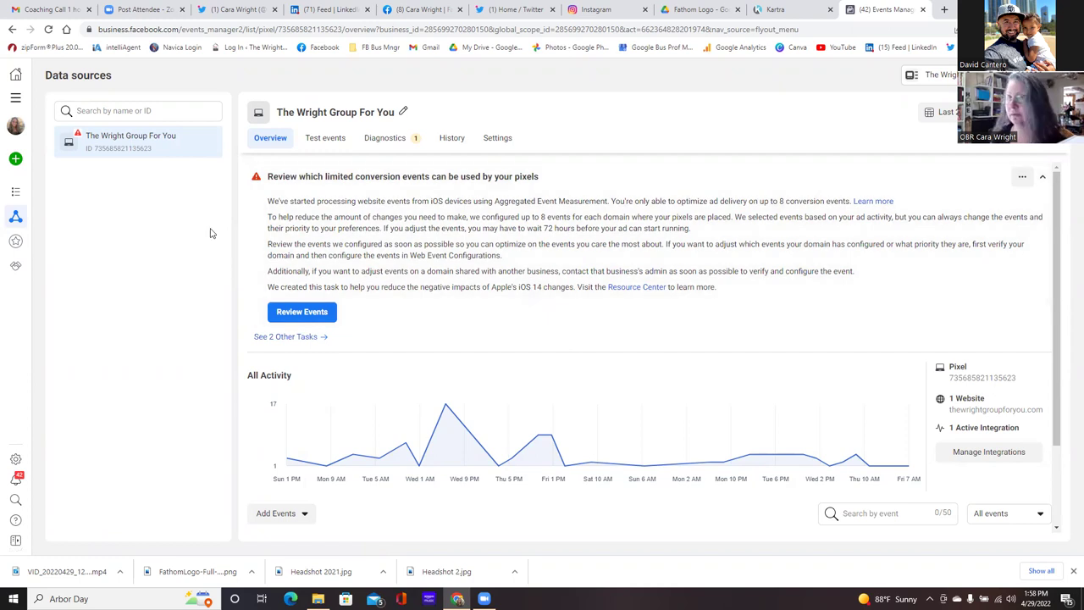
click(17, 98)
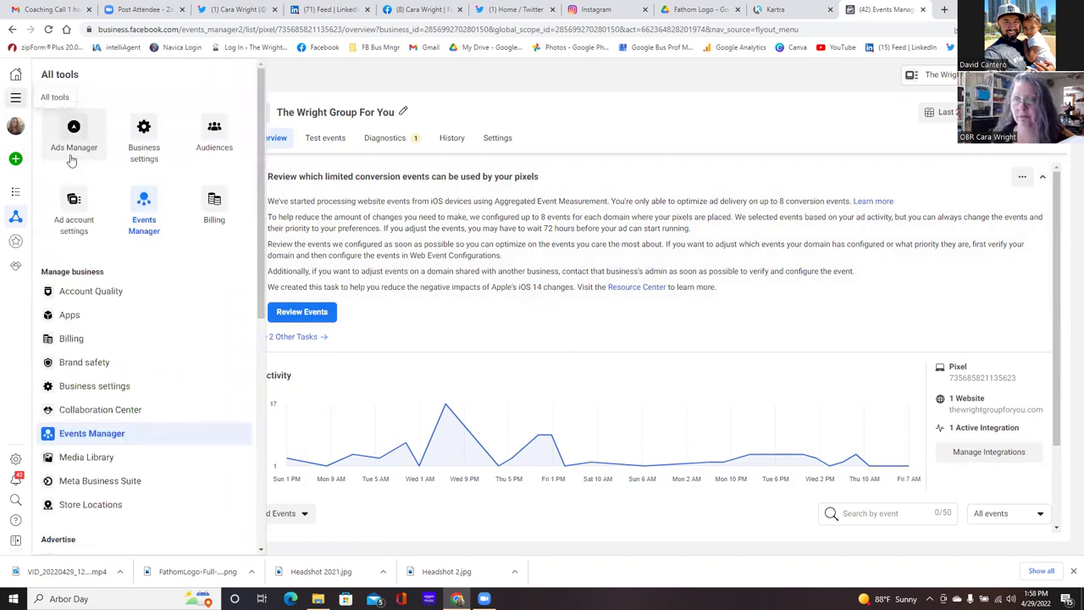
click(139, 135)
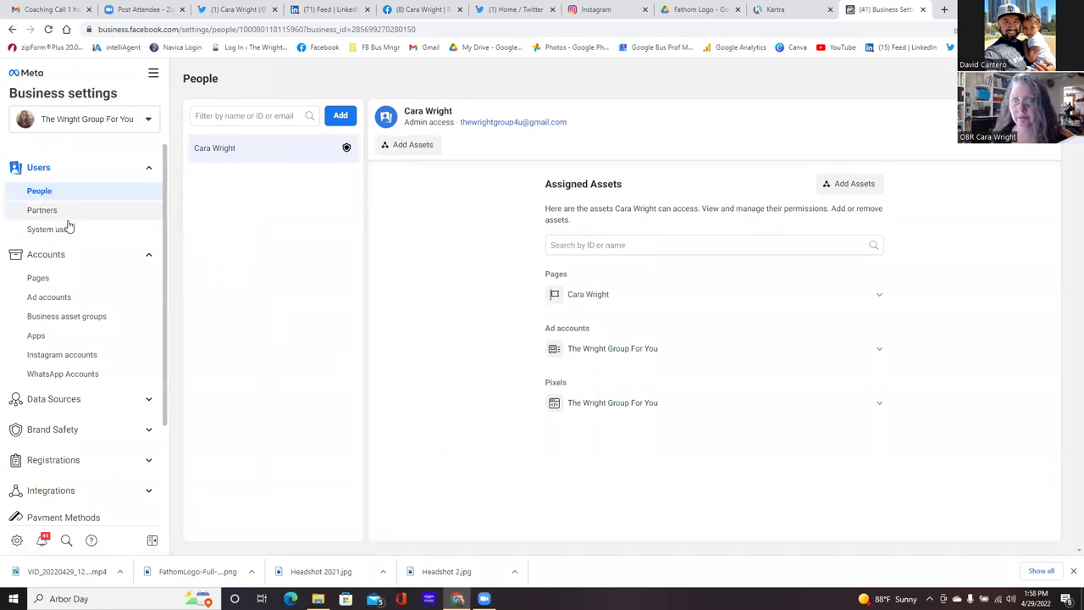
Step: Under Data Sources > Custom conversions, start creating a new custom conversion
click(149, 402)
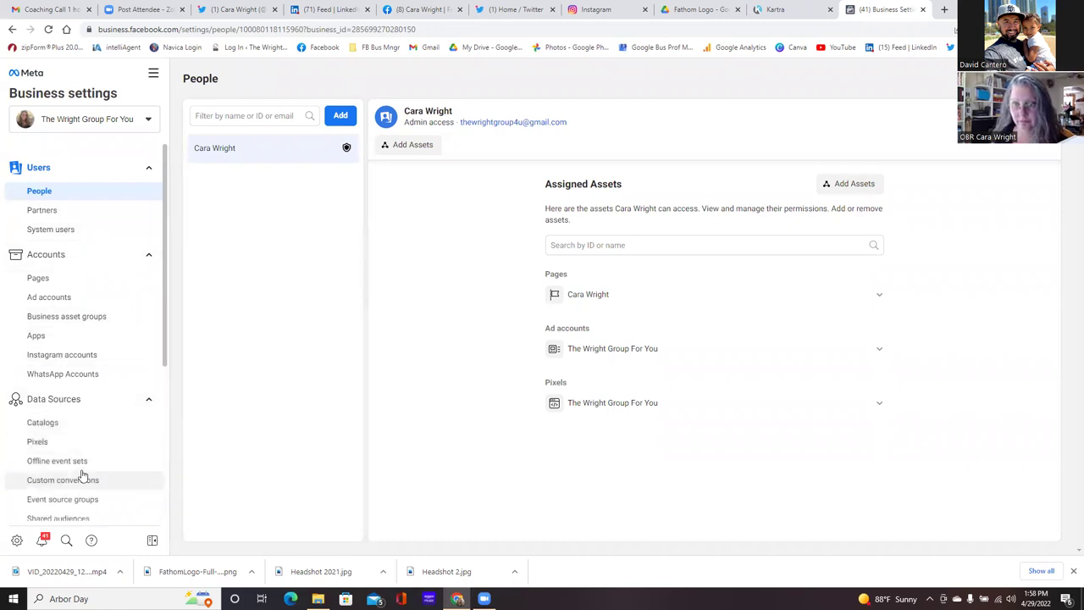
scroll(80, 479, down, 1)
click(73, 426)
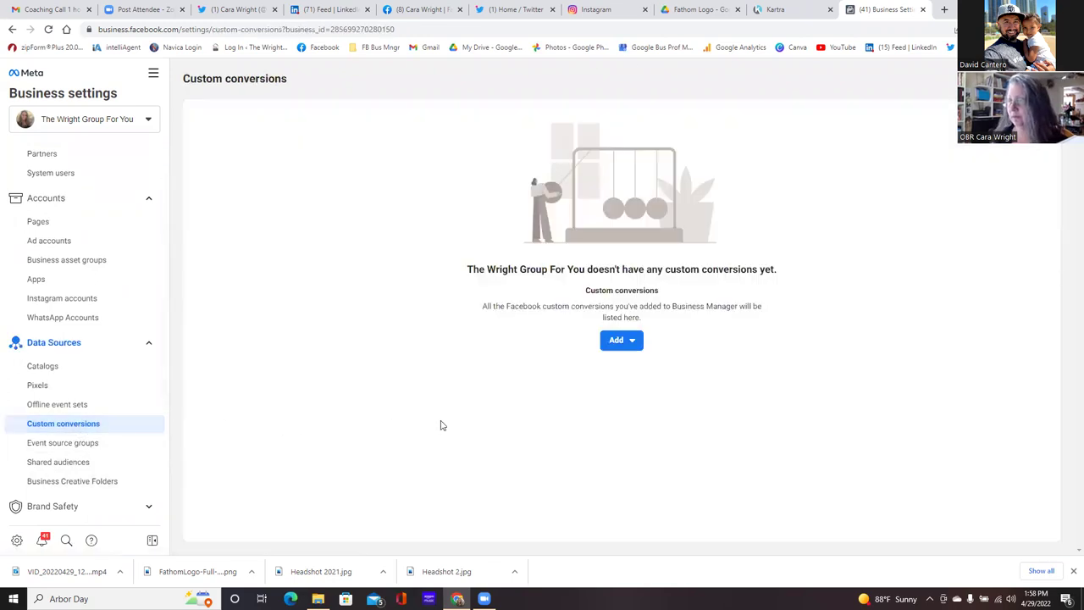
click(622, 343)
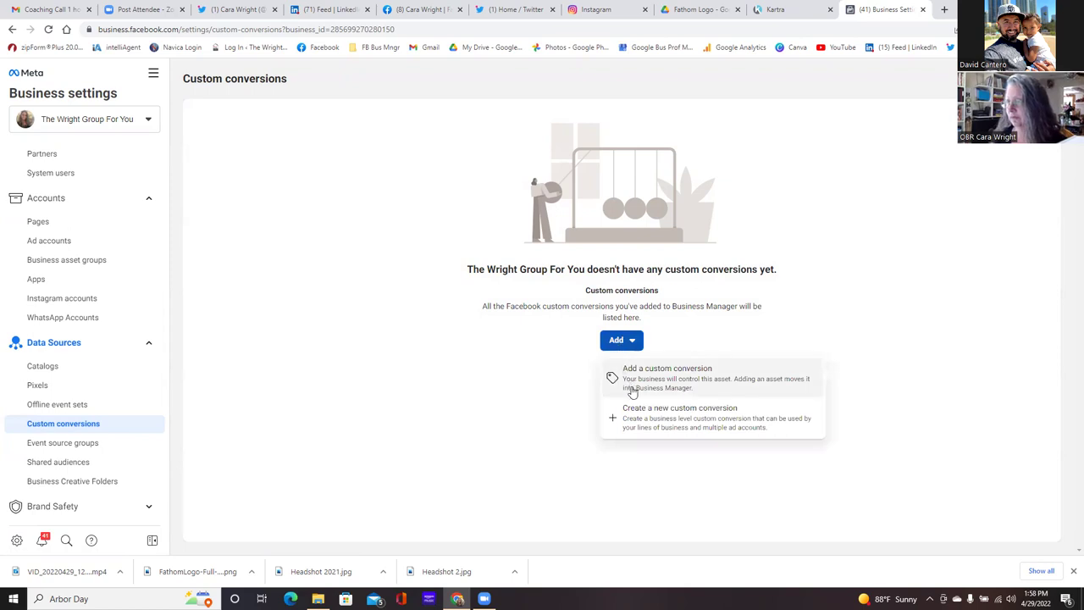
click(641, 421)
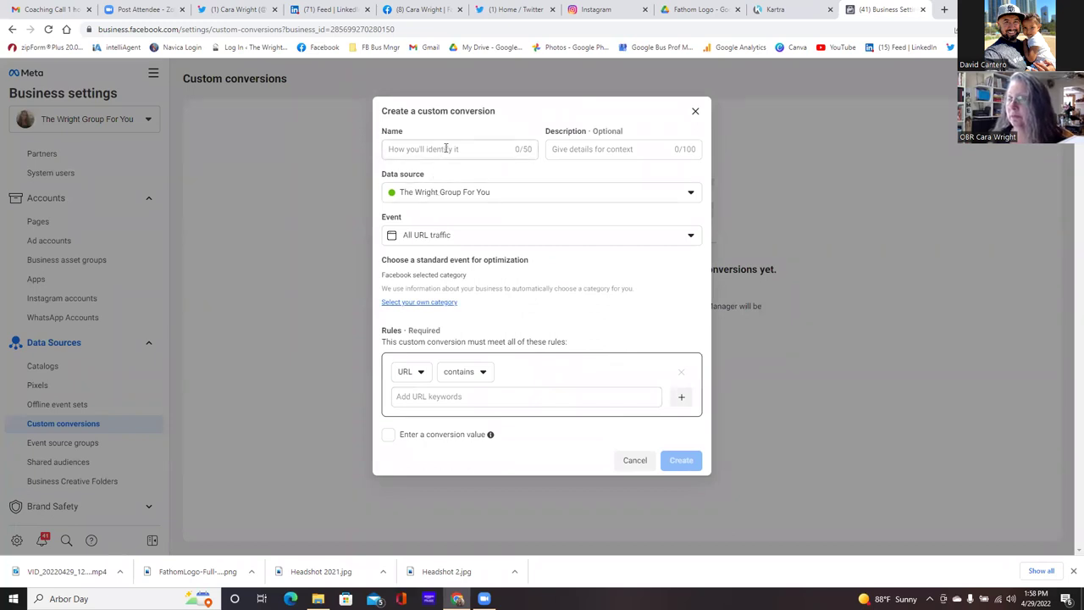
Step: Name the custom conversion 'homebuyer event leads' and choose to select its category manually
click(446, 149)
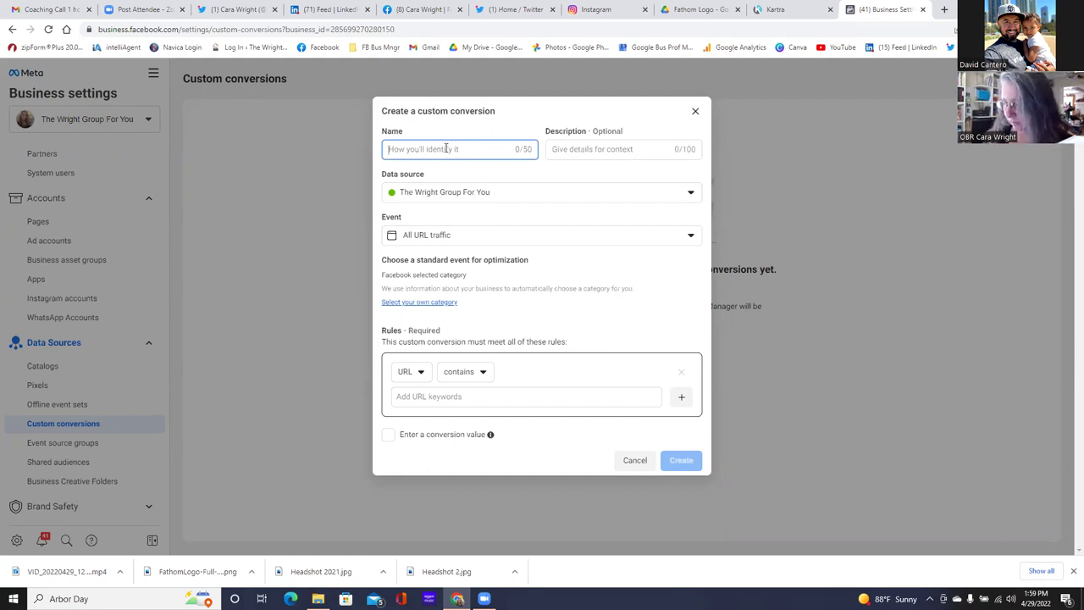
text(homebuyer)
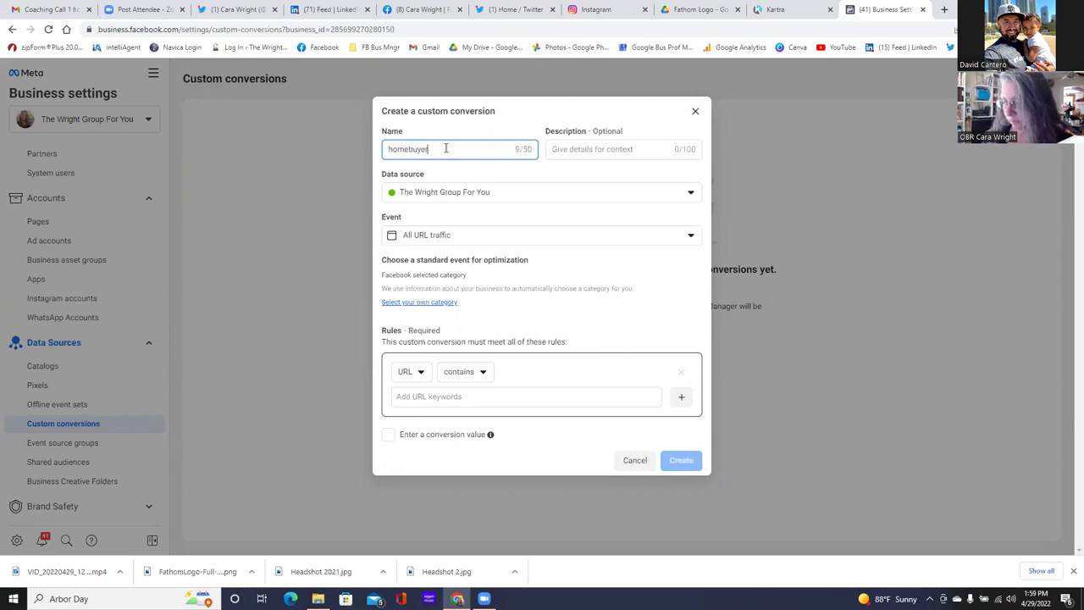
text( event leads)
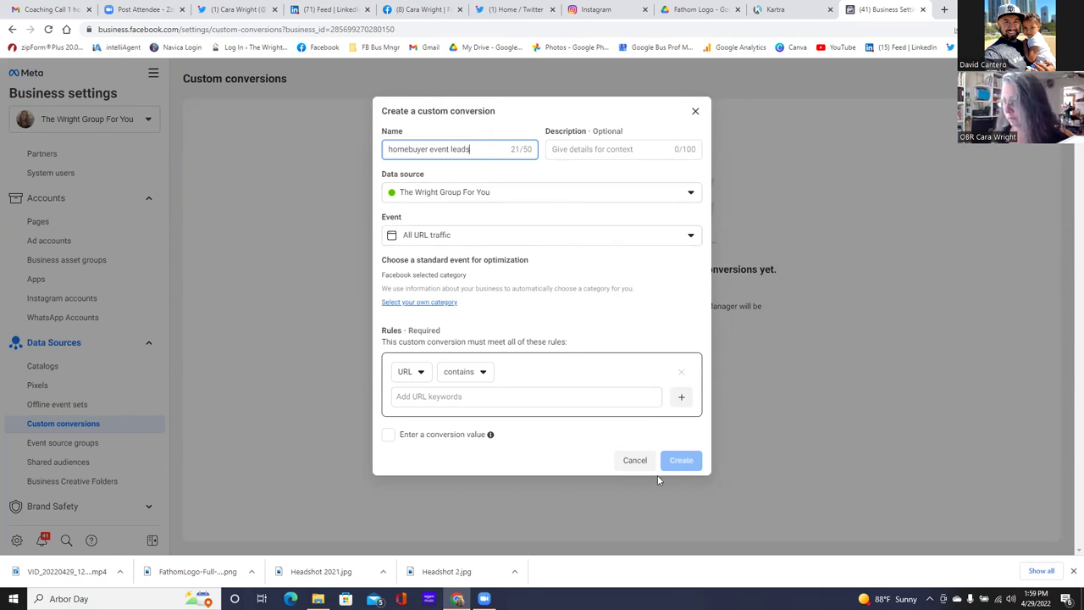
click(410, 303)
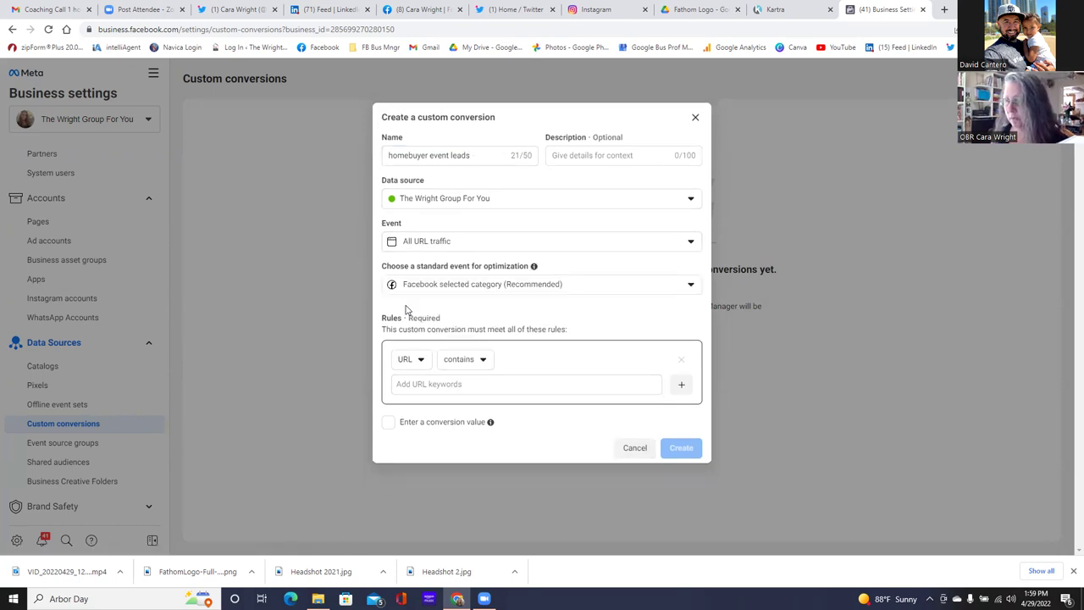
Step: Choose Complete registration as the conversion's standard optimization event
click(692, 287)
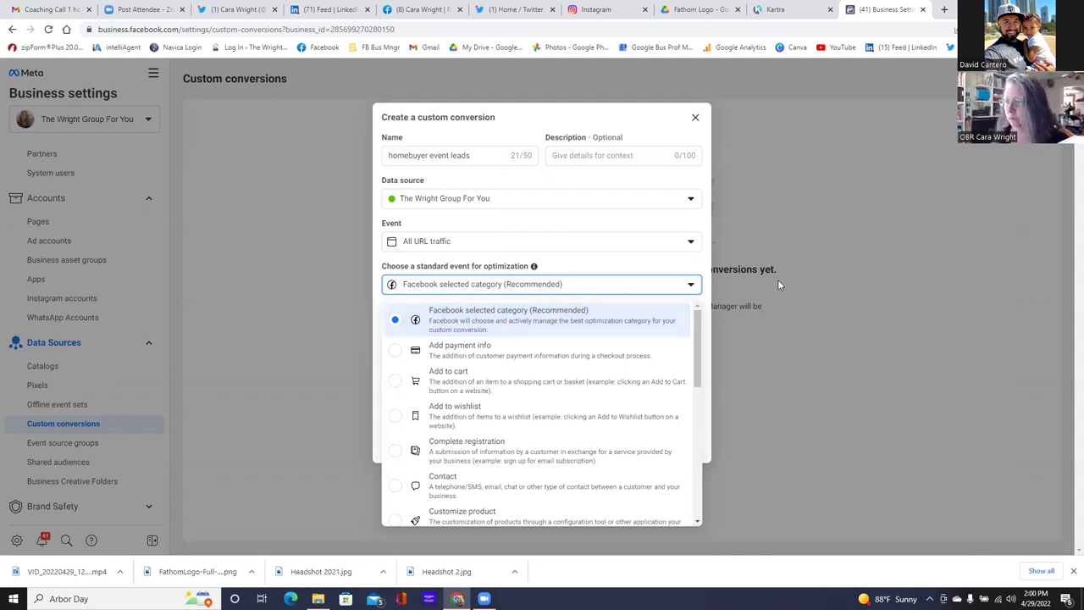
scroll(563, 365, down, 3)
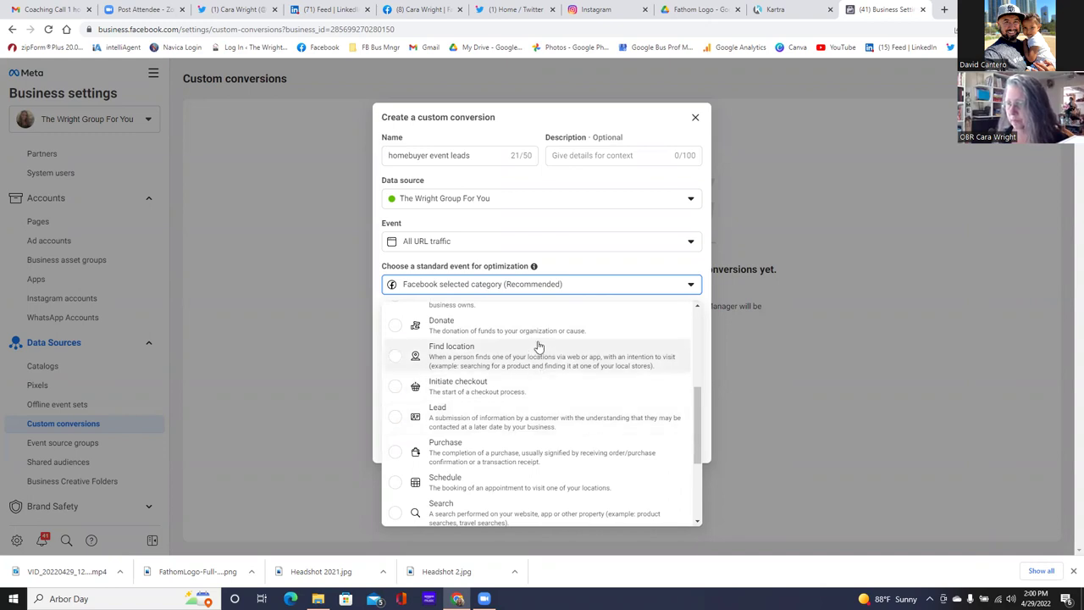
scroll(539, 330, up, 1)
scroll(538, 332, up, 4)
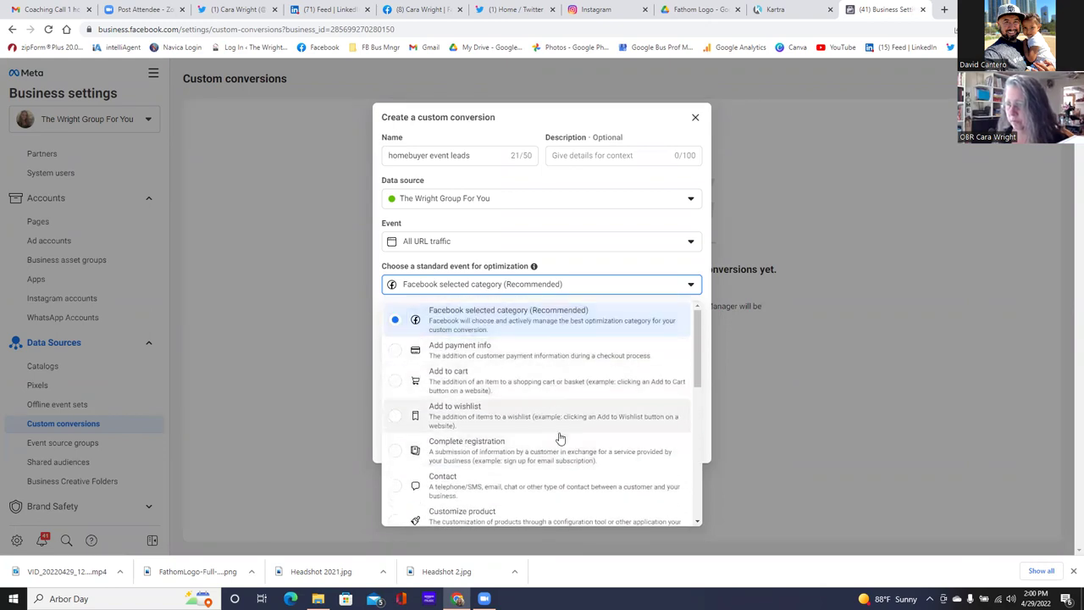
scroll(557, 449, down, 1)
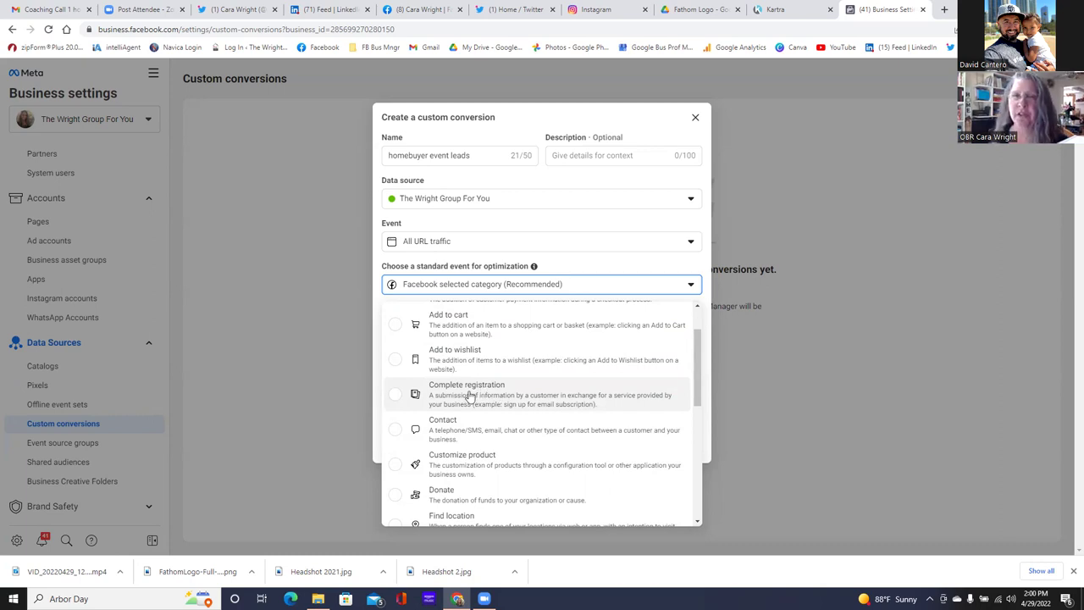
click(397, 399)
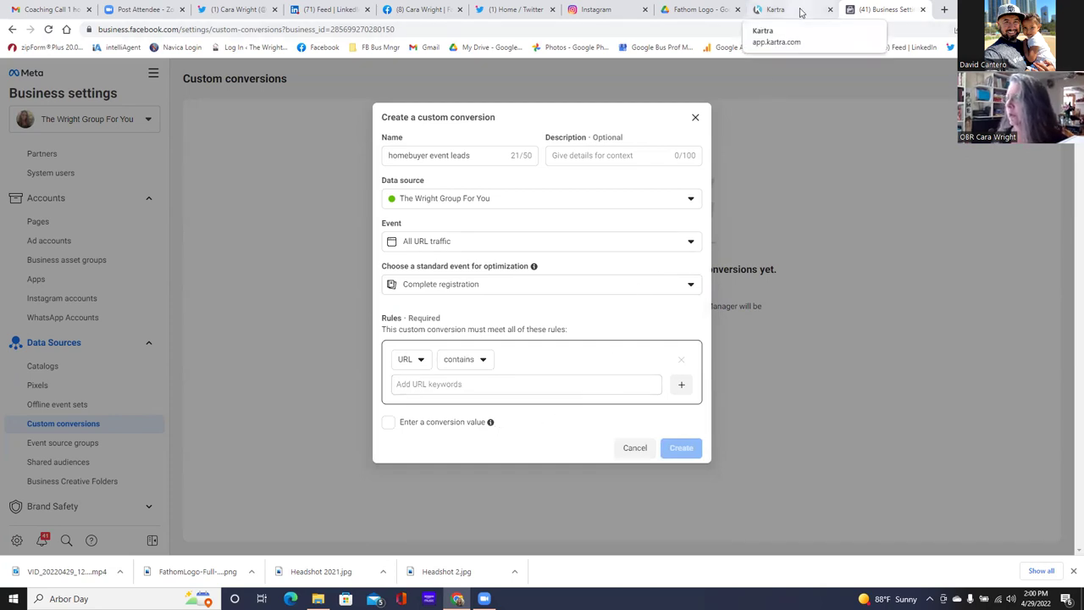
Step: Copy thewrightgroupforyou.info/scheduleyourconsultation from Kartra's publish details and return to the conversion dialog
click(801, 12)
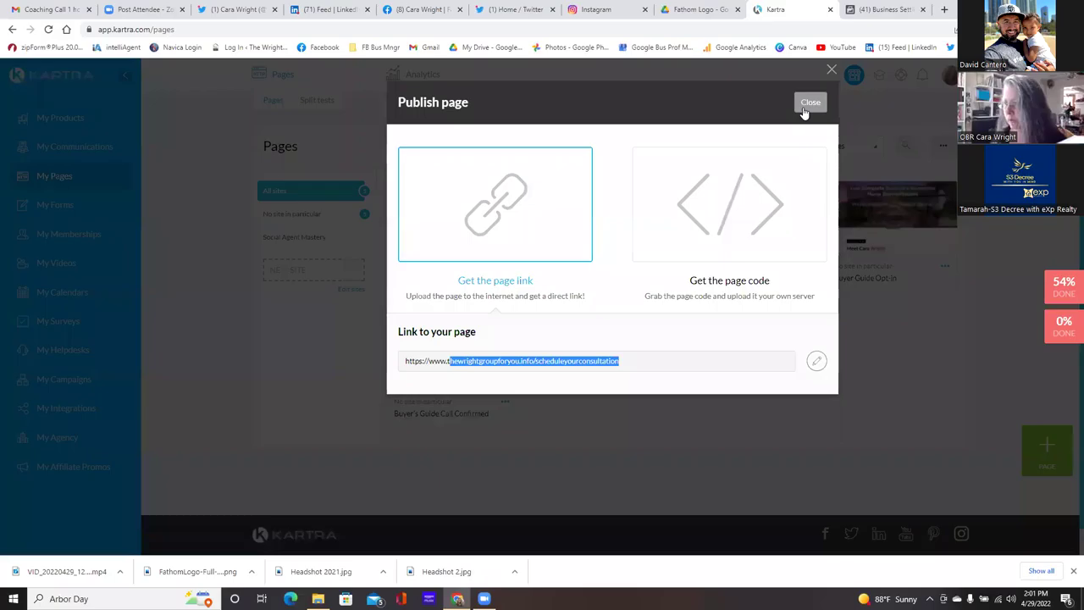
drag(627, 361, 449, 364)
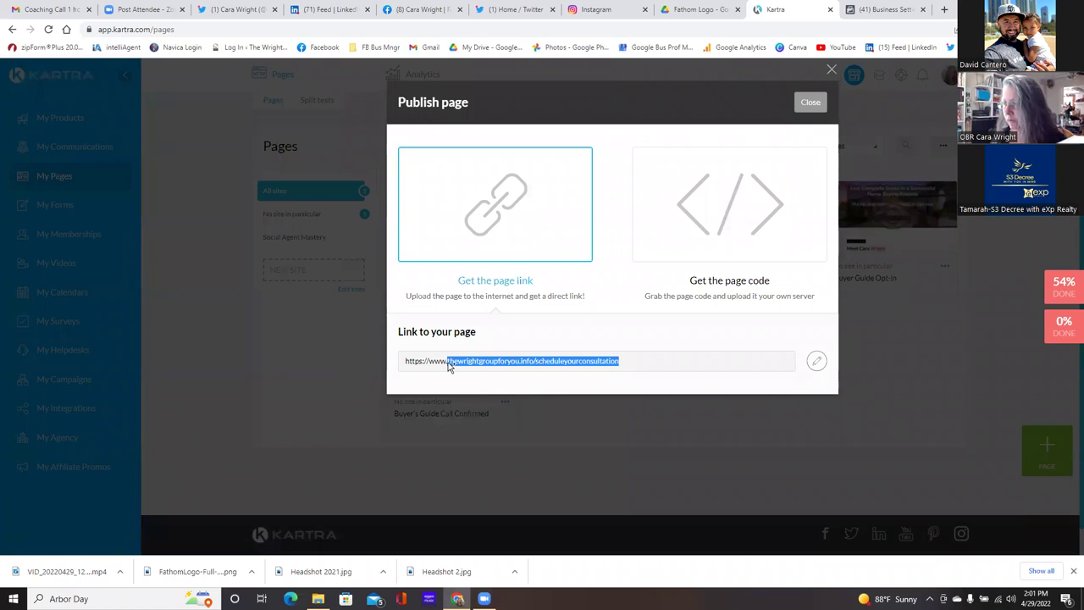
right_click(450, 365)
click(477, 370)
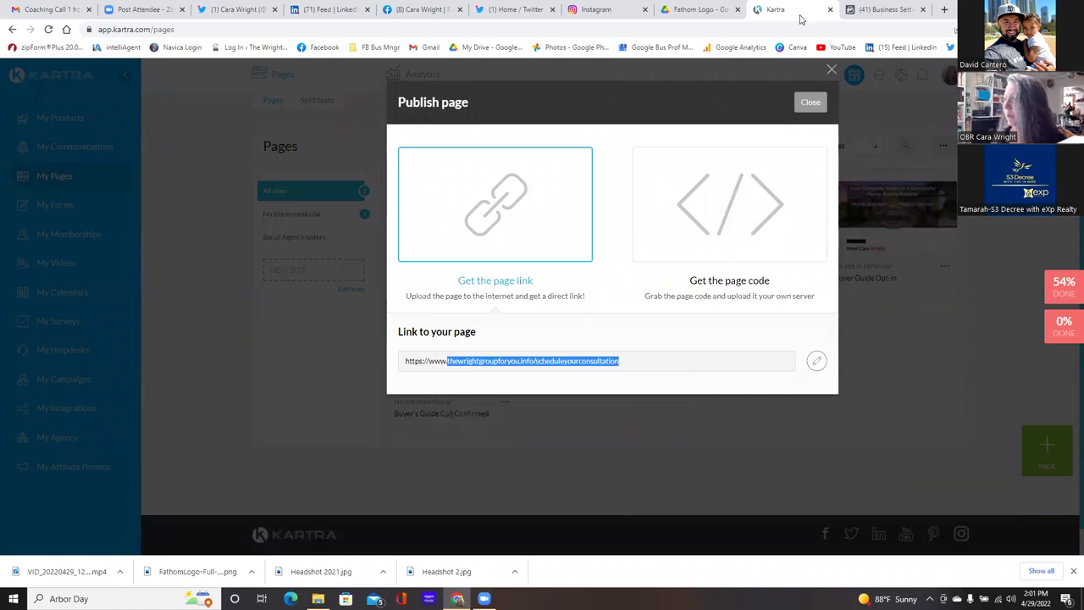
click(945, 9)
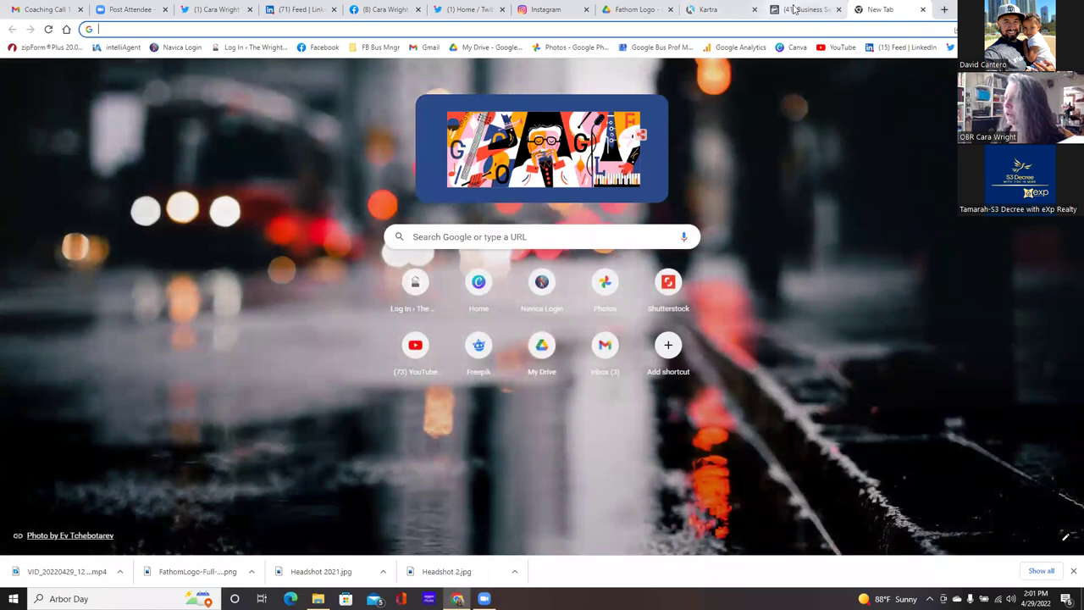
click(794, 10)
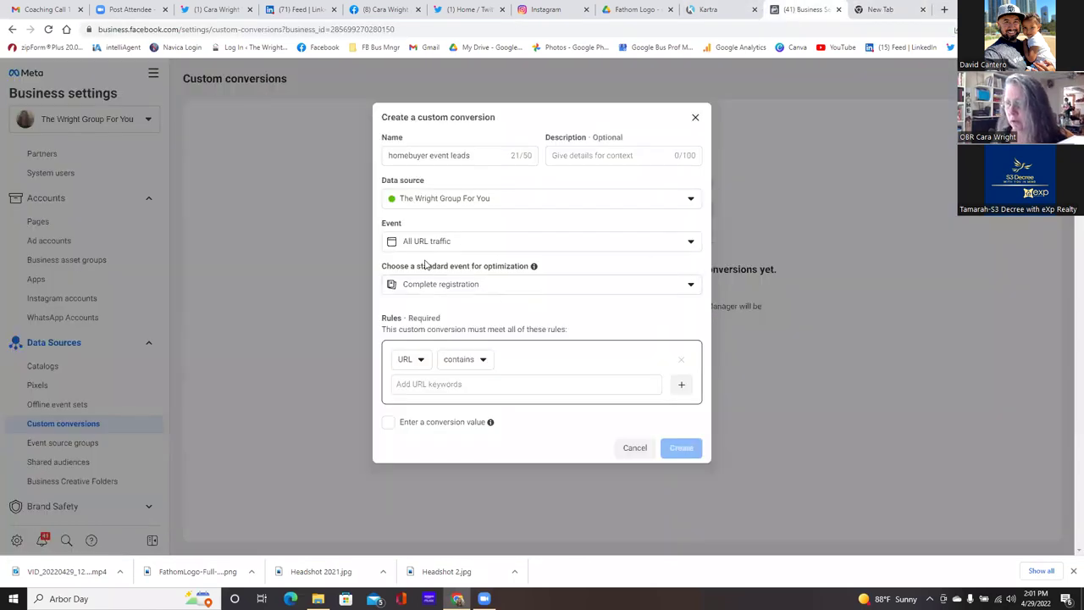
Step: Paste the consultation URL as the URL-contains keyword, create the conversion, and open its settings
click(483, 381)
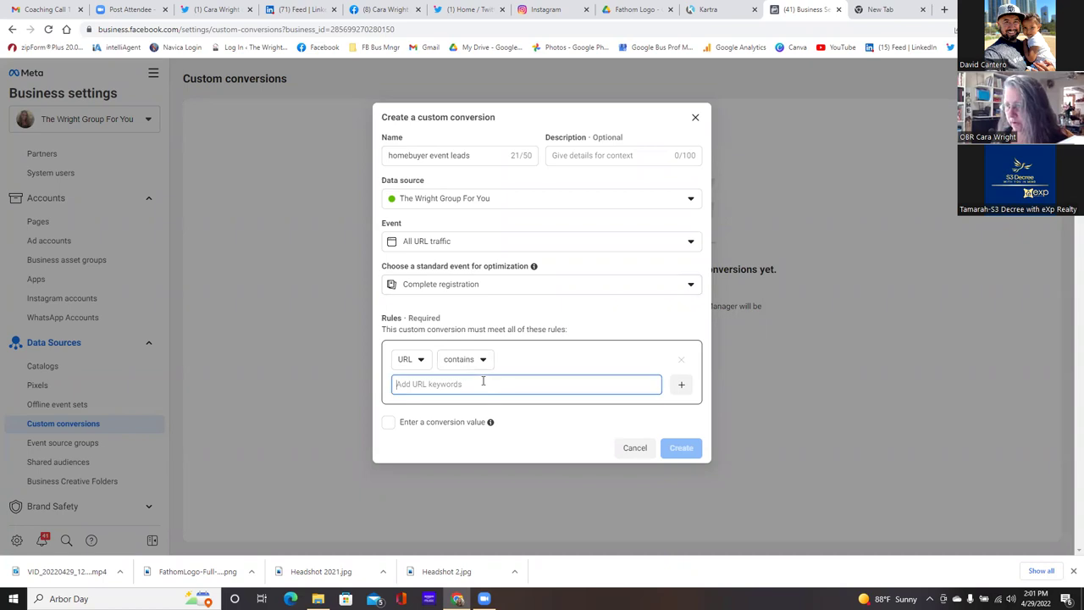
right_click(484, 383)
click(522, 475)
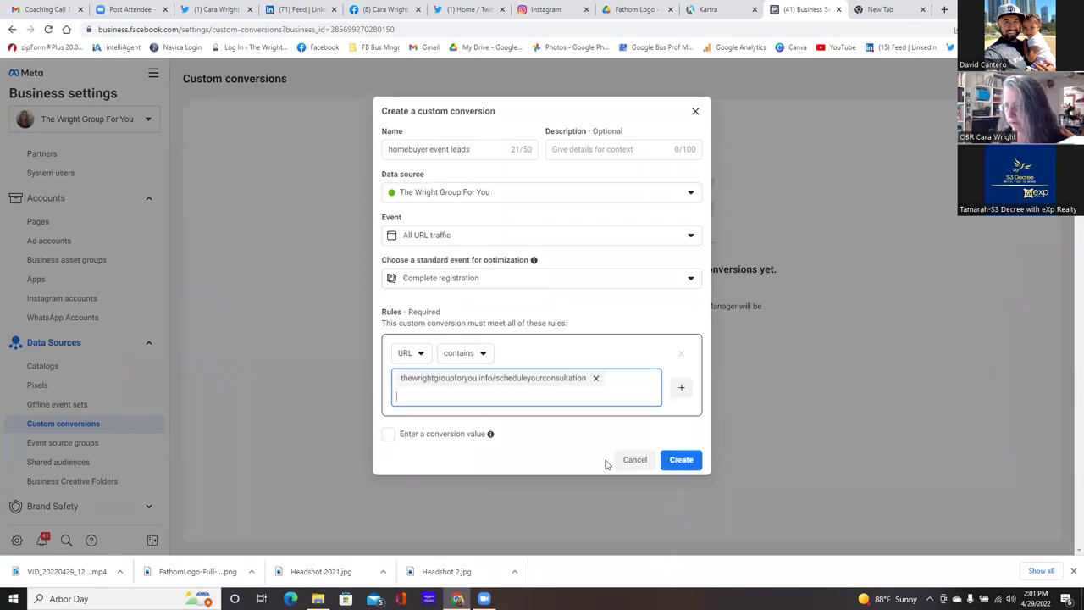
click(686, 460)
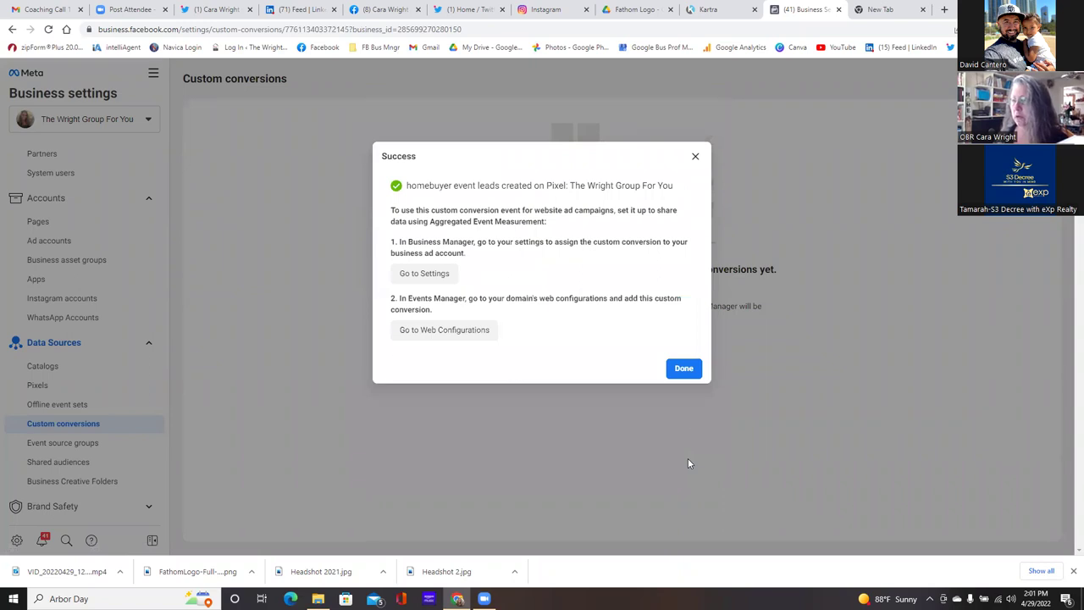
click(419, 273)
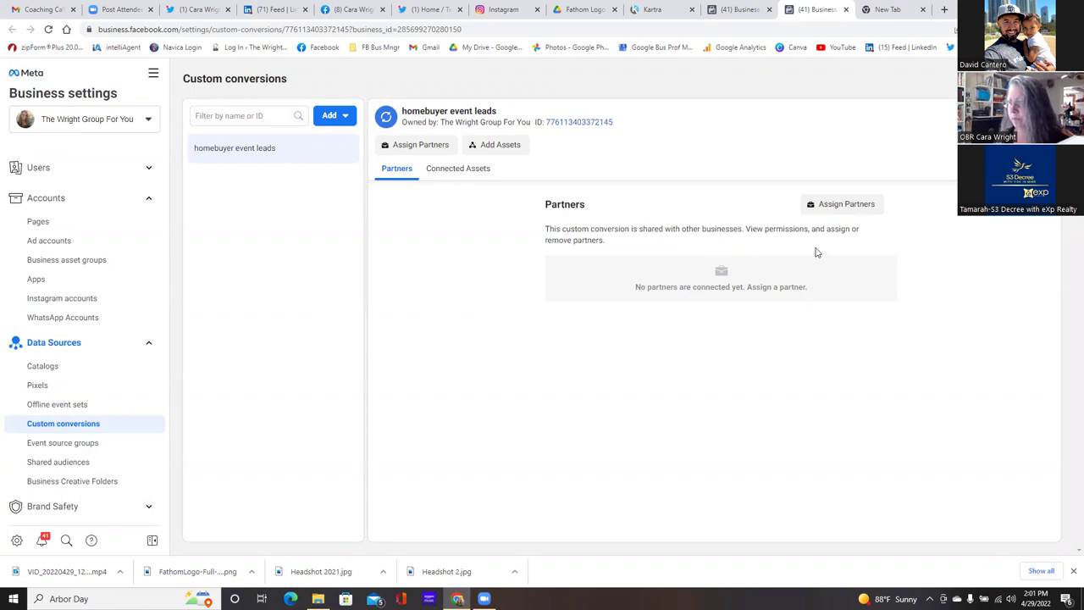
Step: Assign The Wright Group For You ad account to homebuyer event leads, then return to the success tab
click(510, 149)
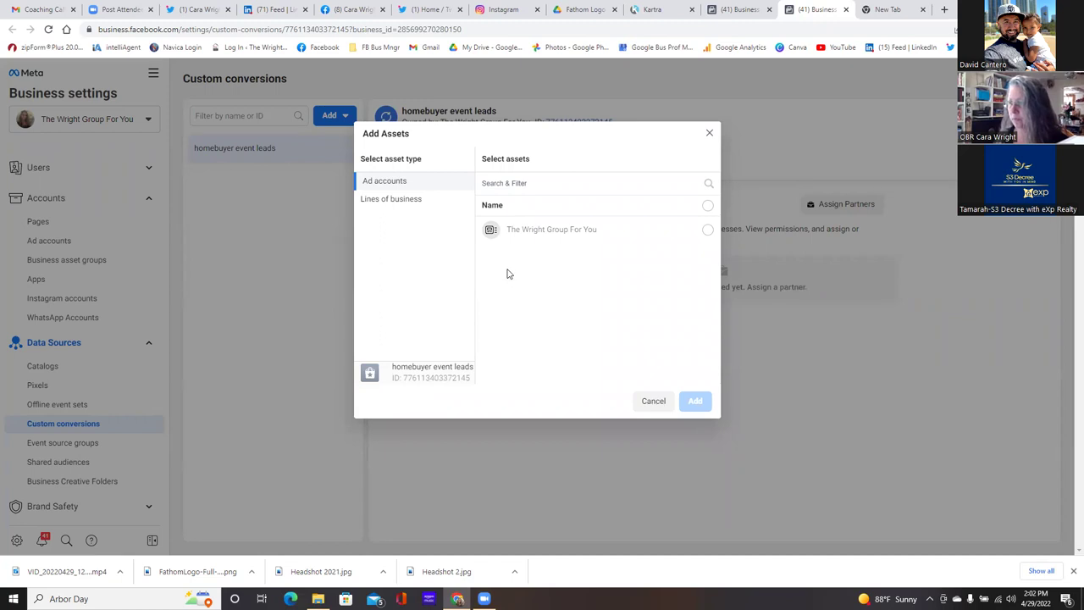
click(707, 231)
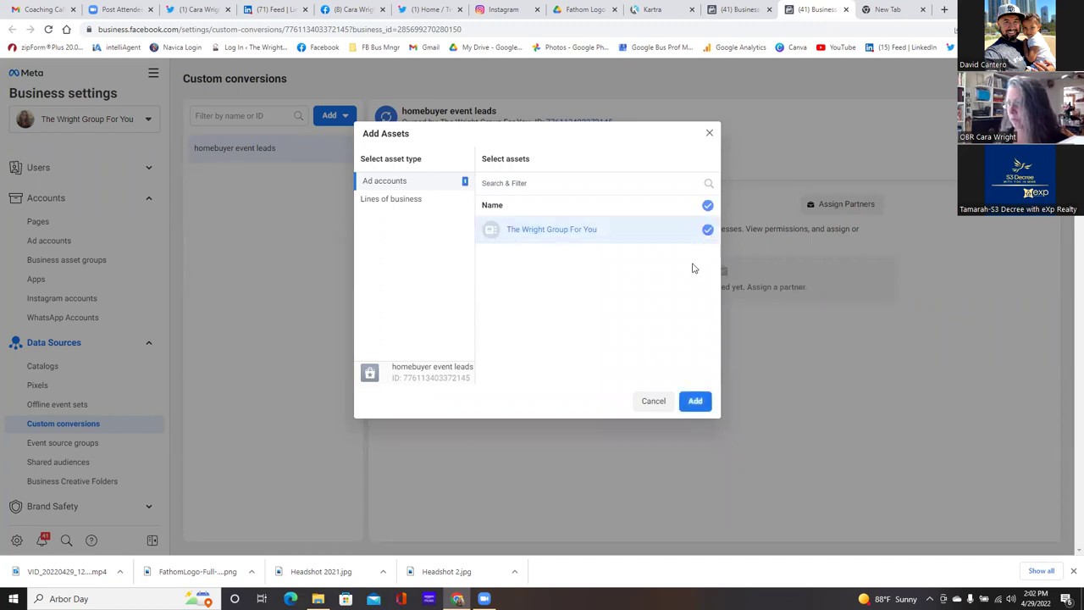
click(695, 400)
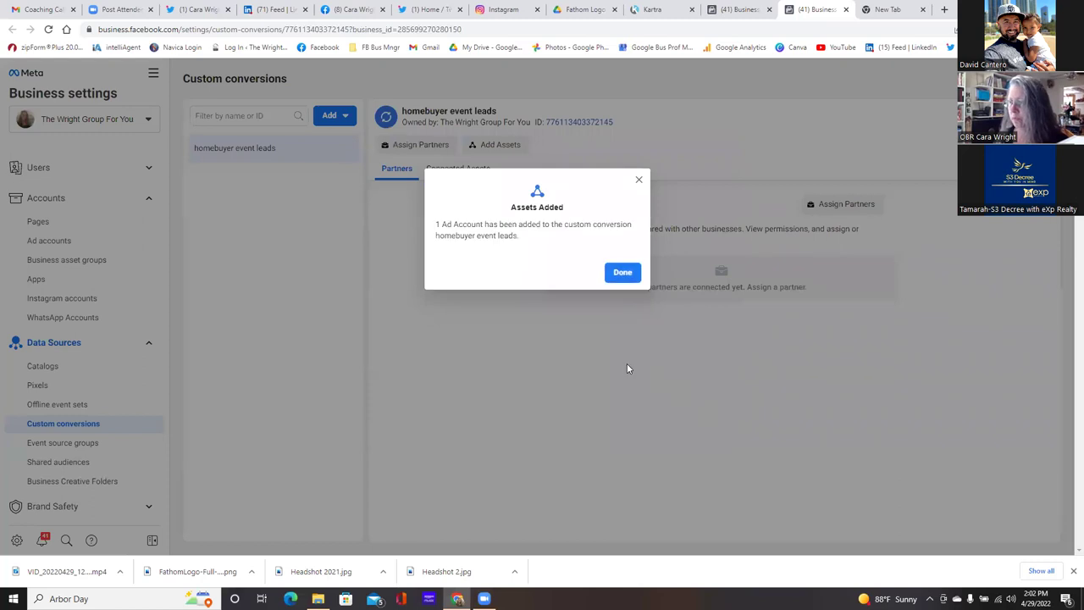
click(623, 272)
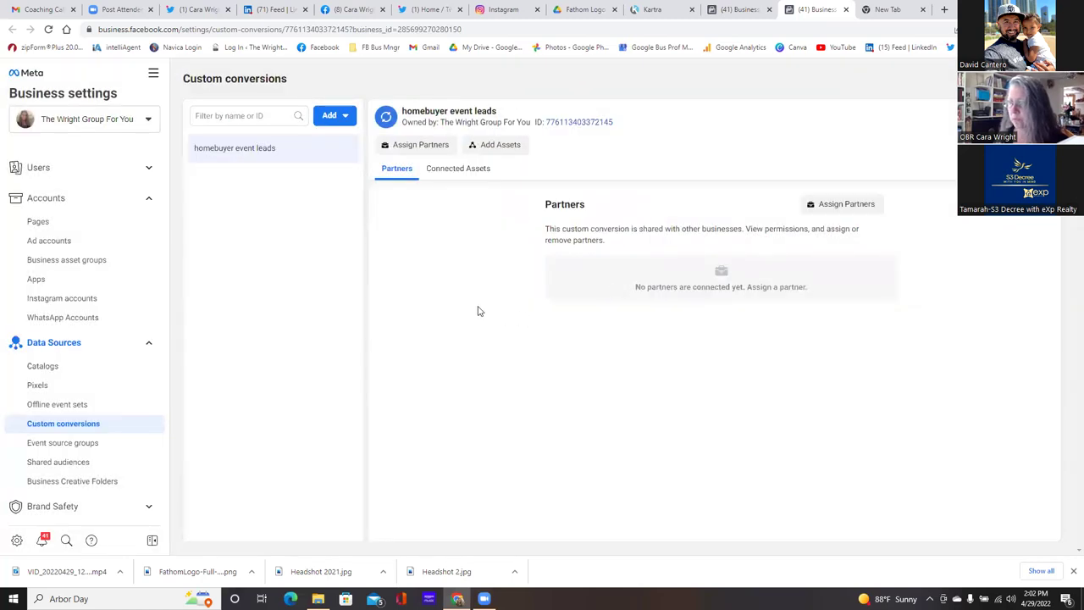
click(735, 11)
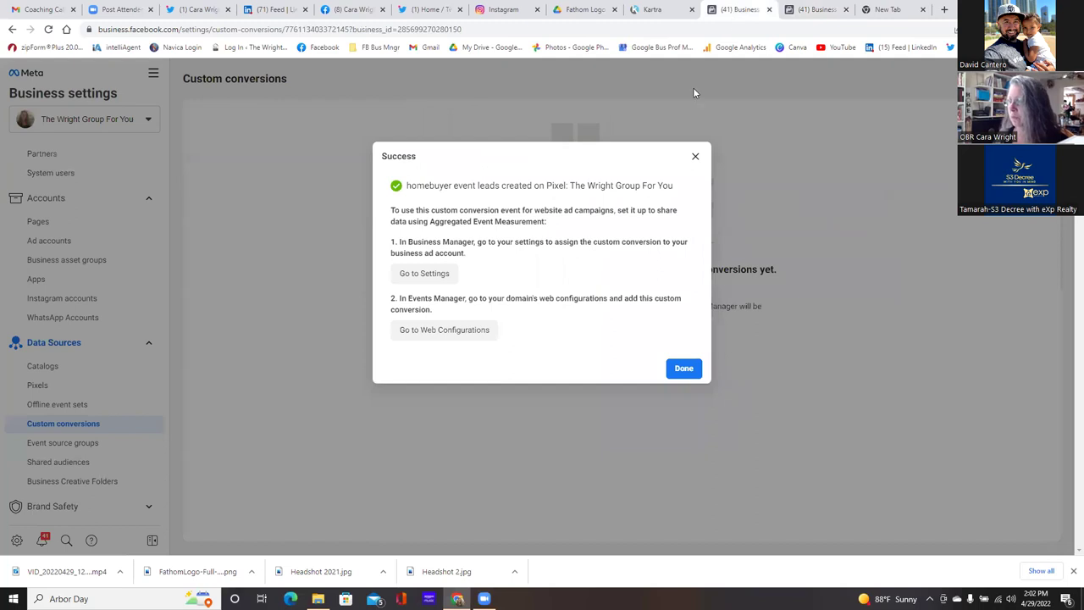
Step: Open web event configurations for thewrightgroupforyou.info and begin editing its managed events
click(421, 333)
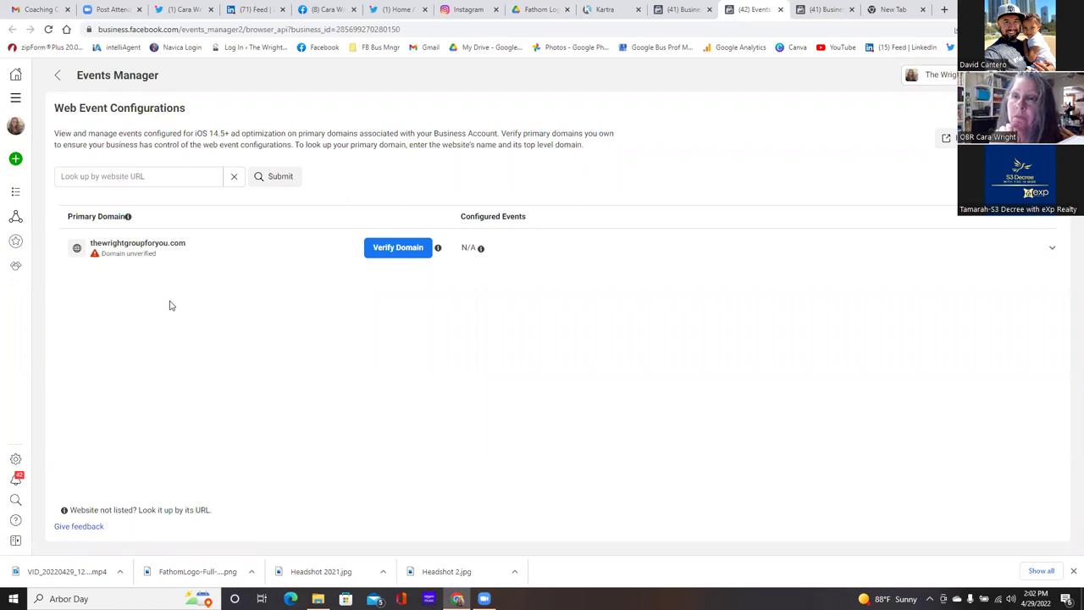
click(945, 10)
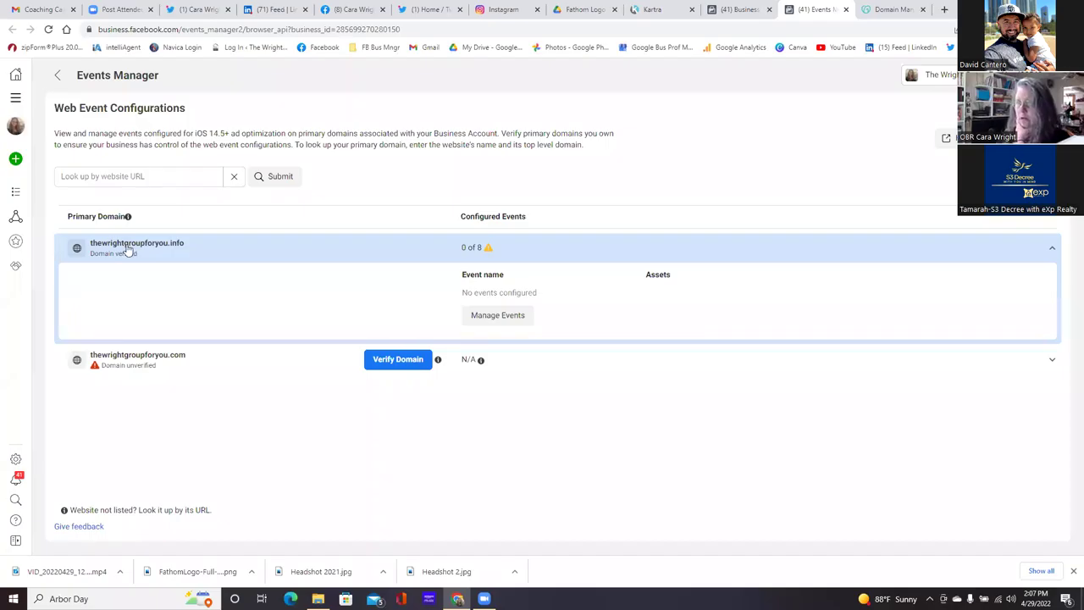
click(506, 316)
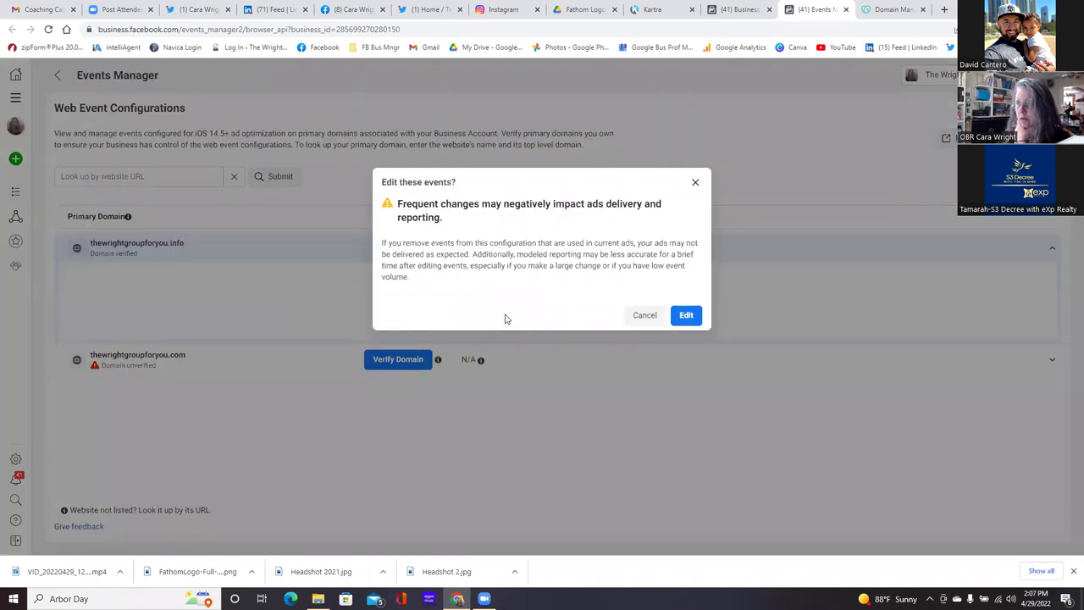
click(687, 315)
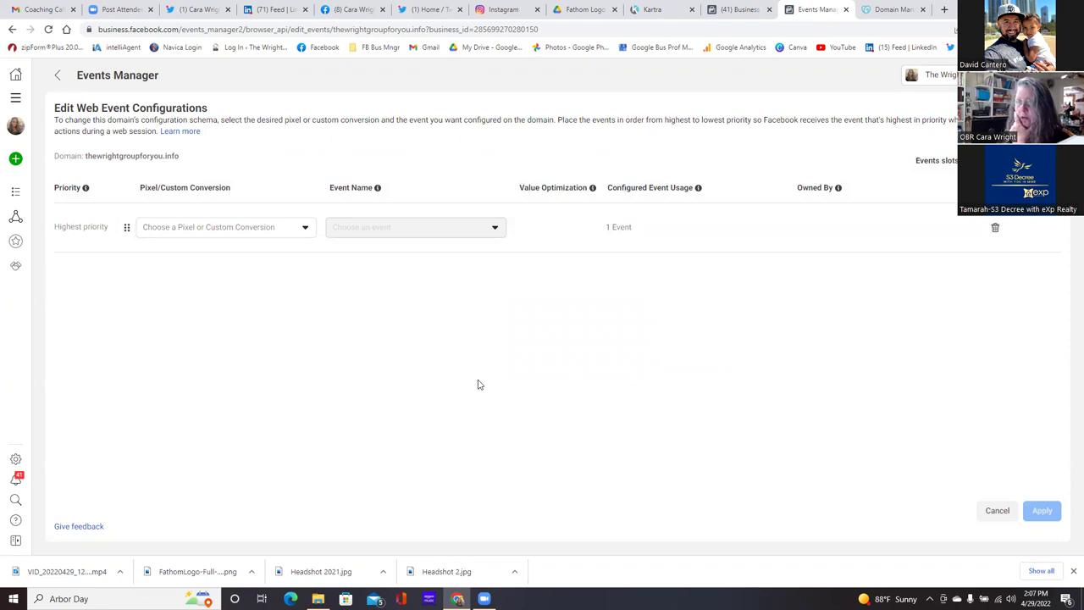
Step: Fill the top event slot with the homebuyer event leads custom conversion
click(304, 231)
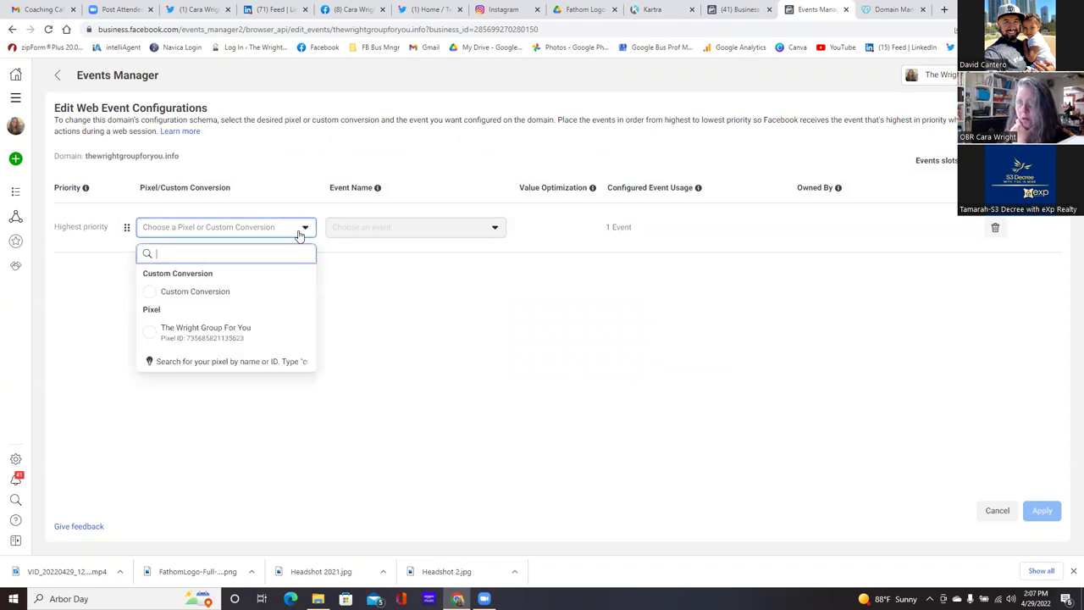
click(153, 294)
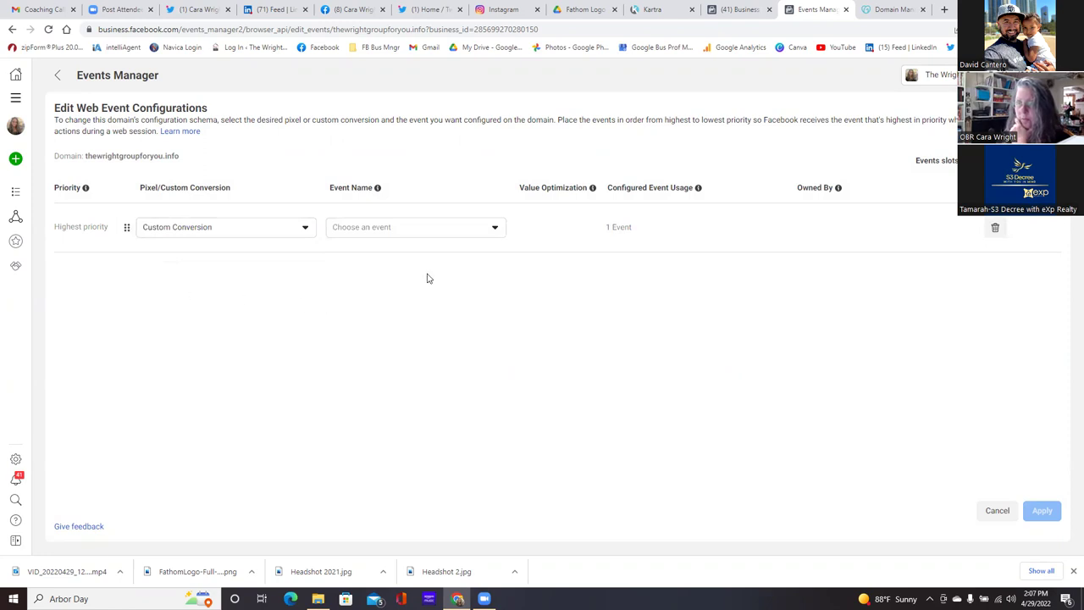
click(493, 229)
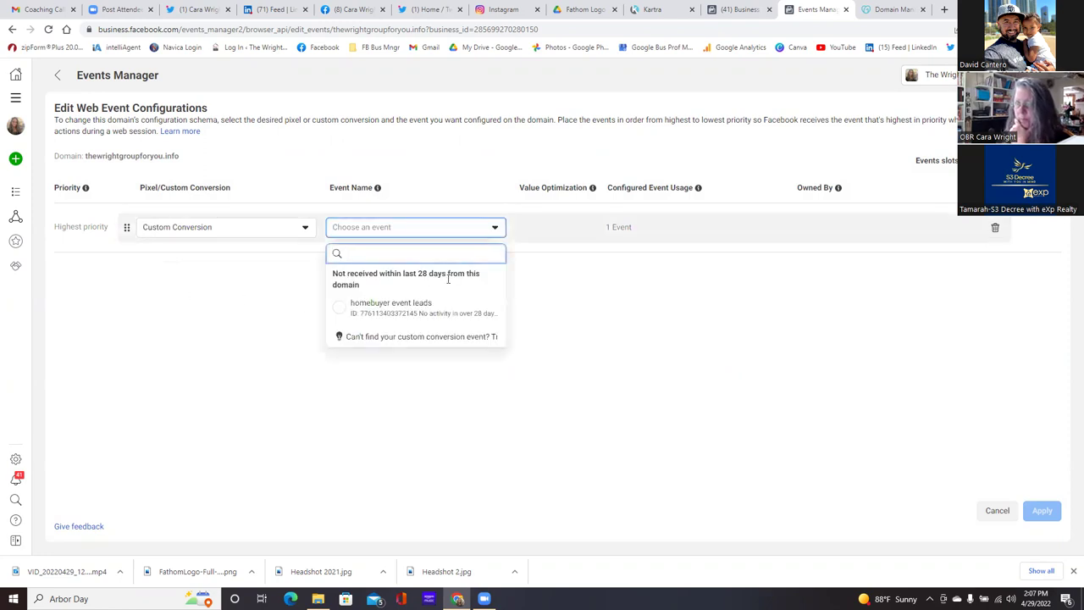
click(339, 308)
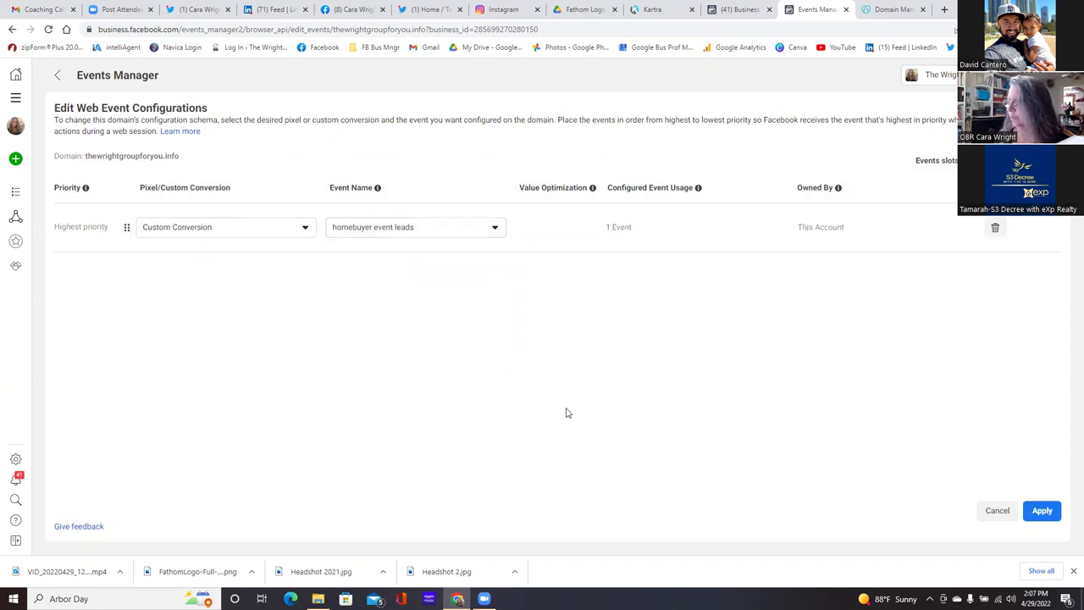
Step: Apply and confirm the web event configuration change, closing the success message
click(1043, 510)
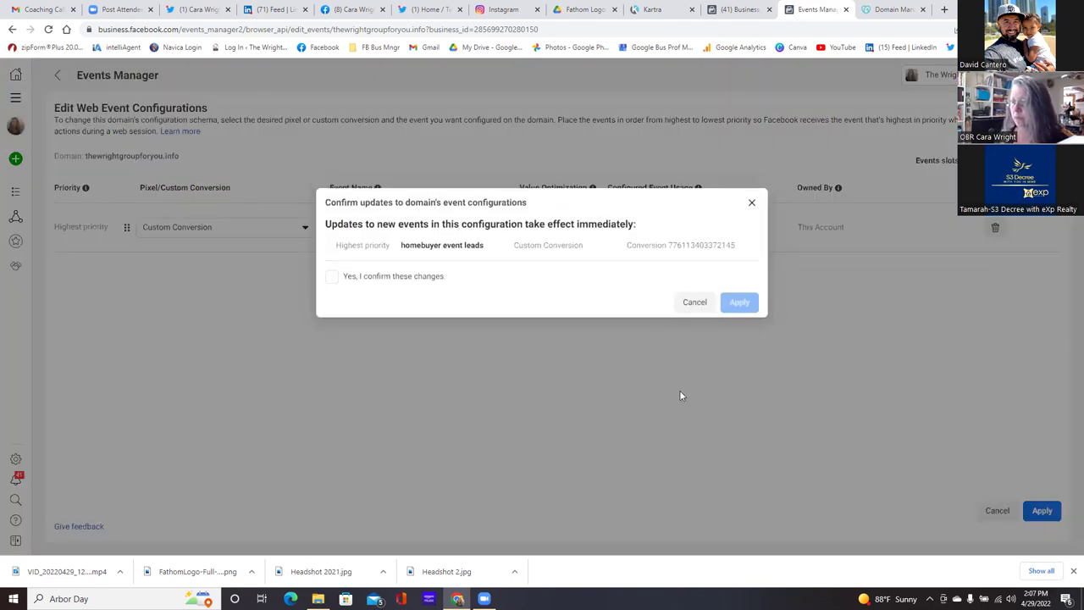
click(330, 280)
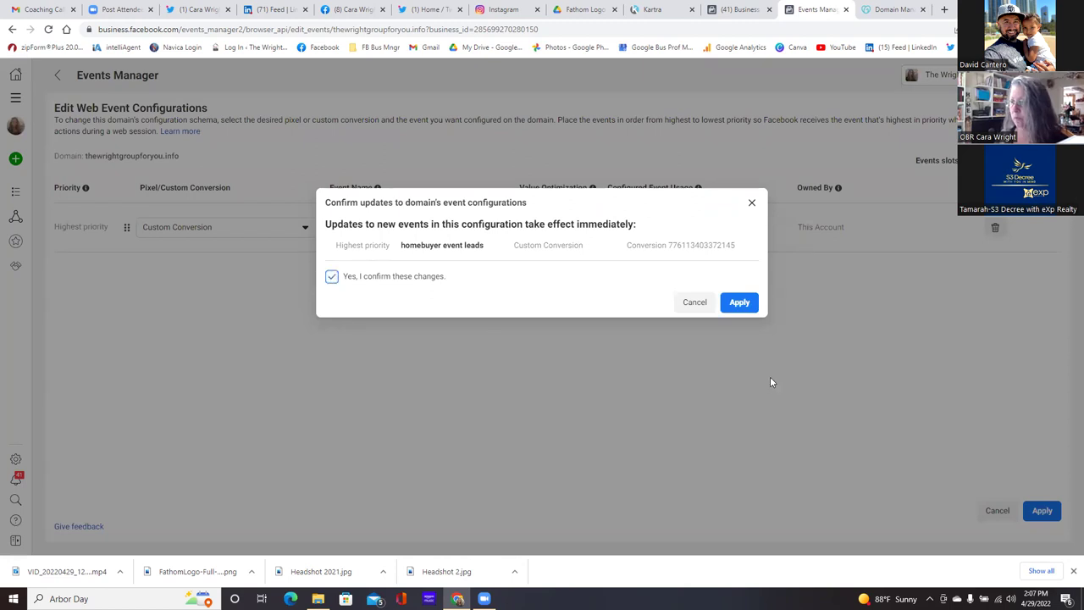
click(740, 302)
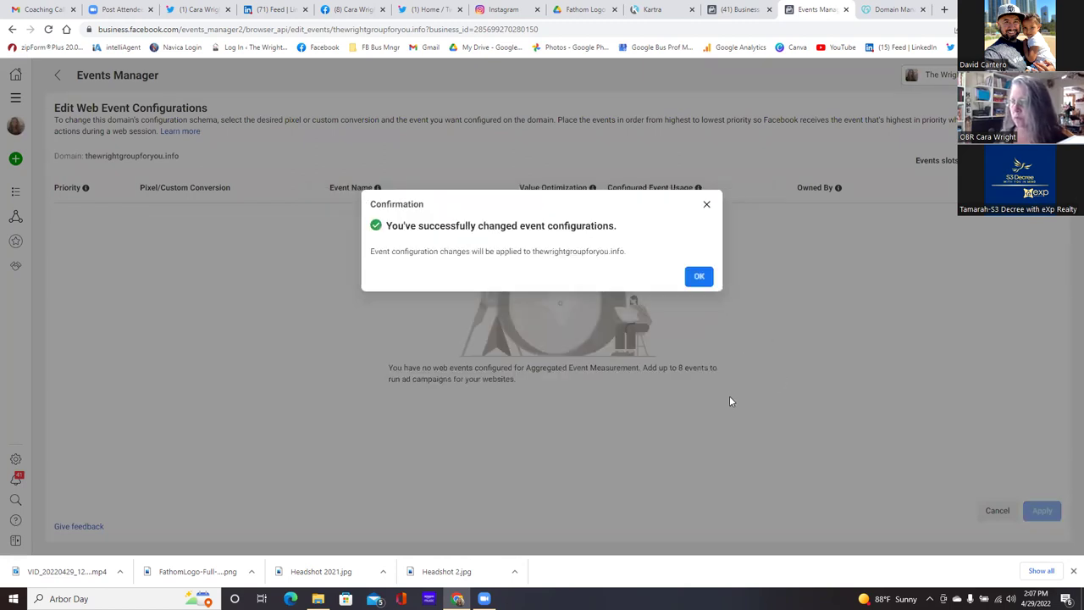
click(700, 276)
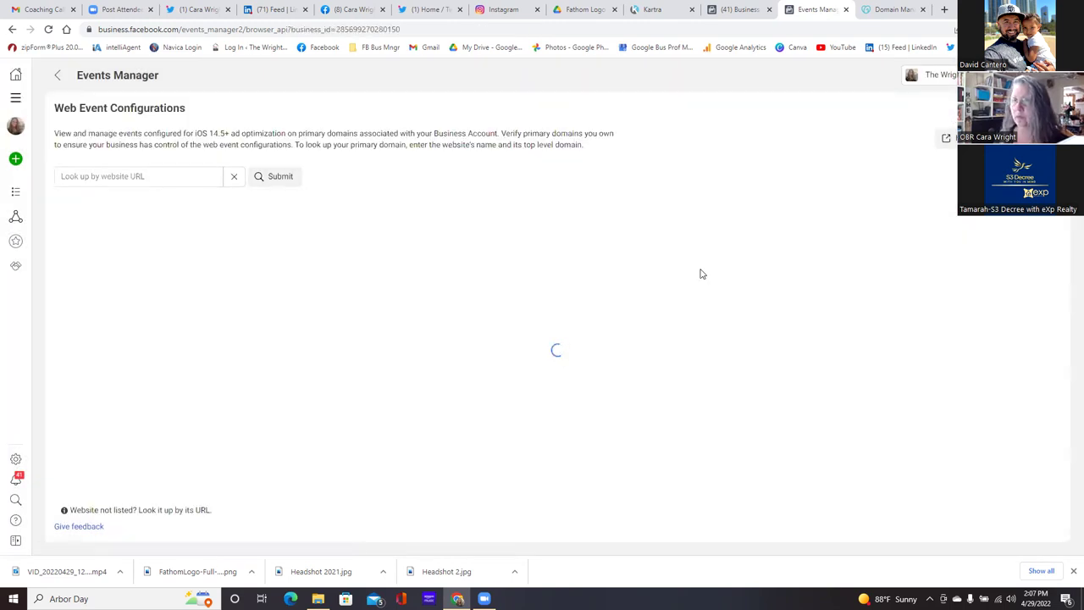